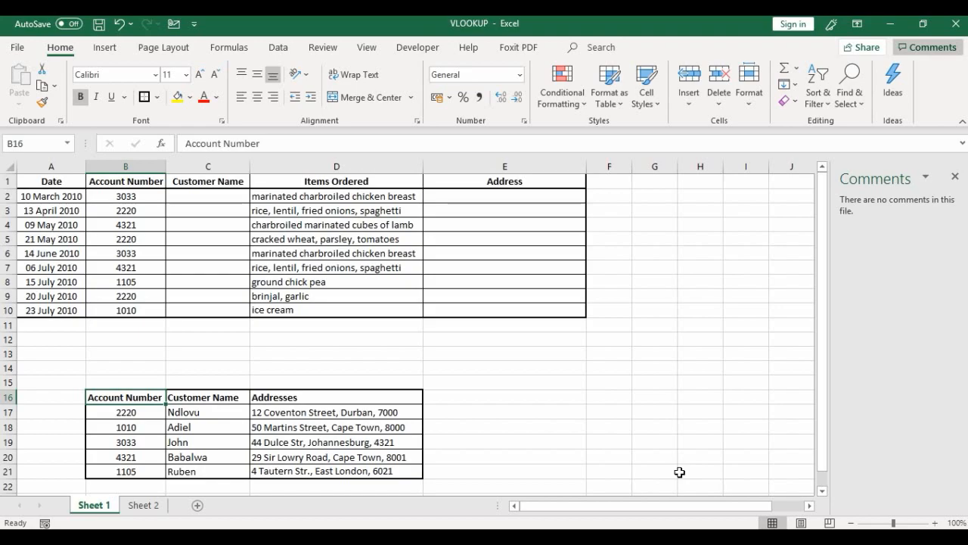
Step: Rename Sheet 1 as Bill and Sheet 2 as Accounts, then return to the Bill sheet
double_click(94, 505)
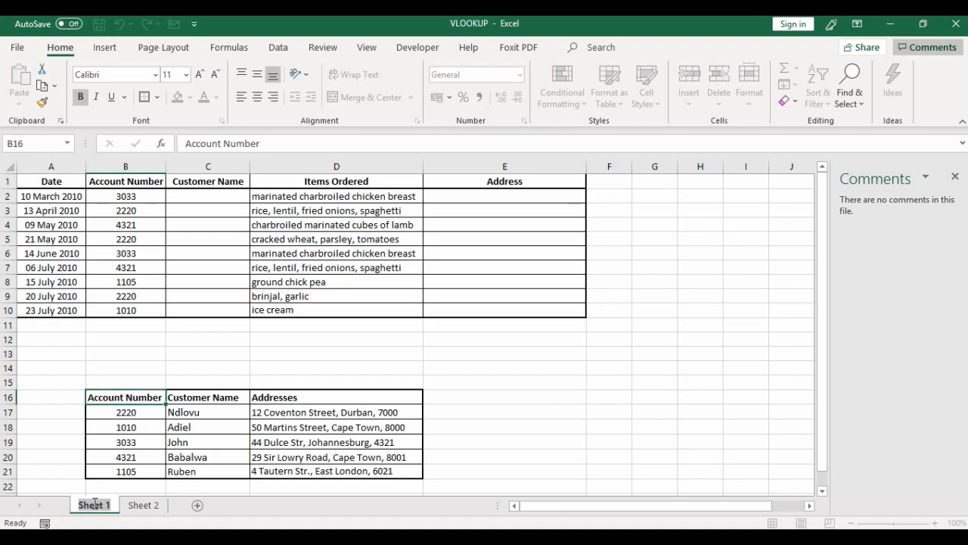
text(Bill)
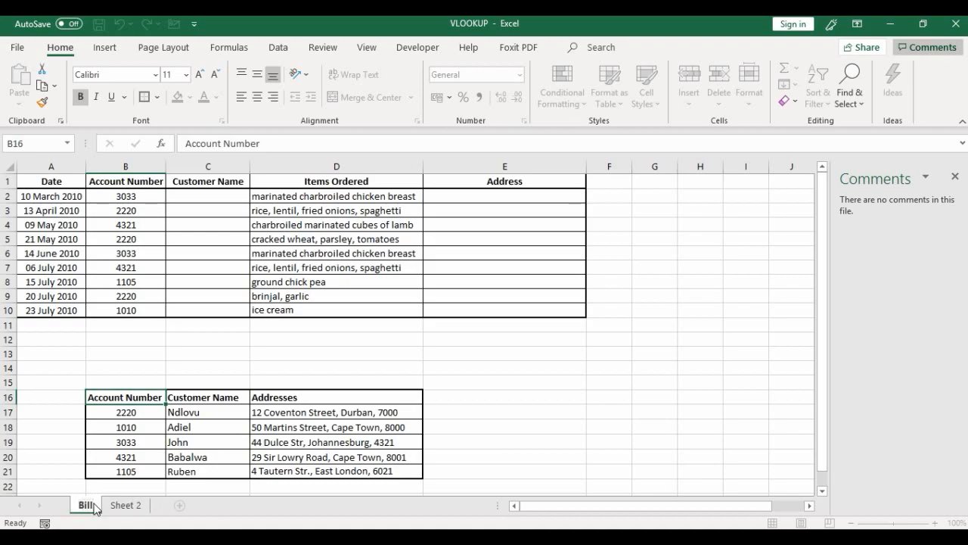
double_click(126, 505)
text(Accounts)
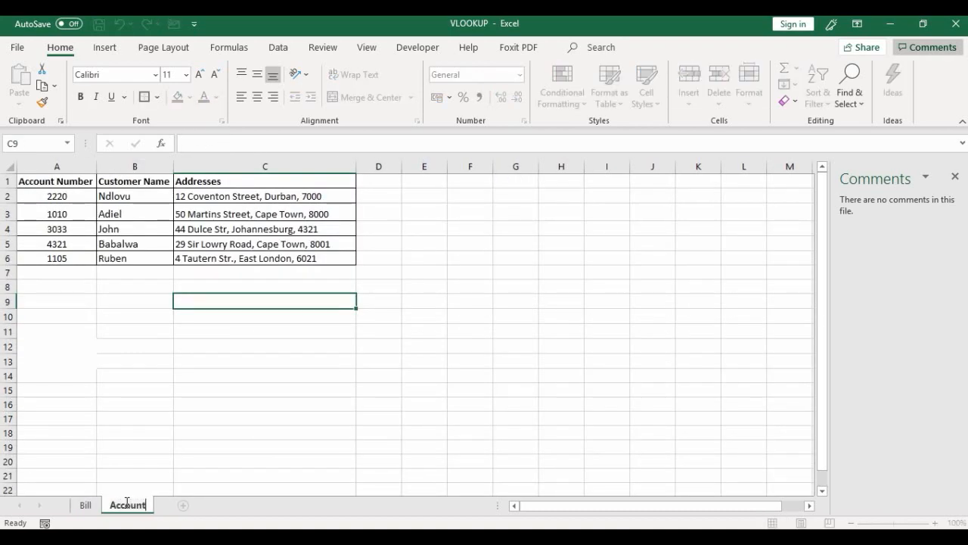
click(86, 507)
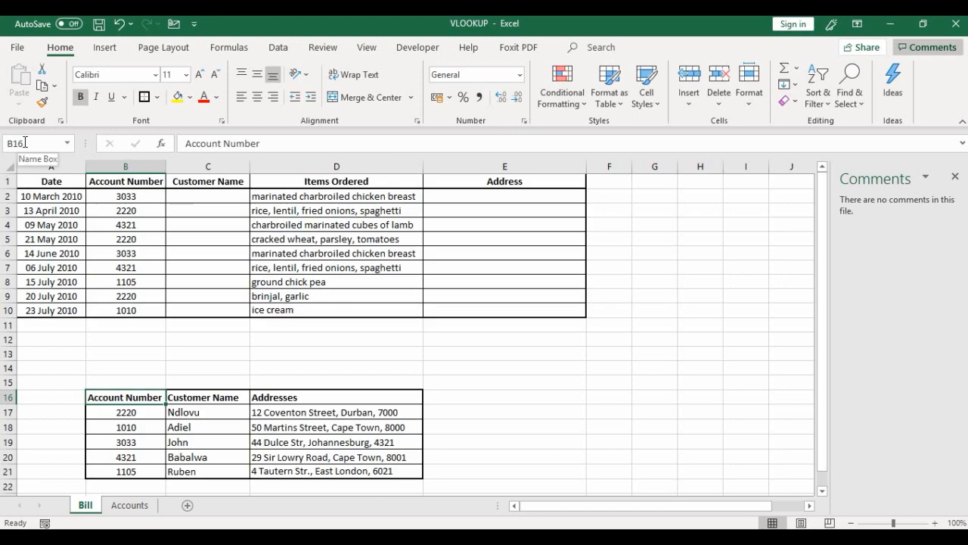
Step: Name the account table range B16:D21 on the Bill sheet Detail
click(341, 471)
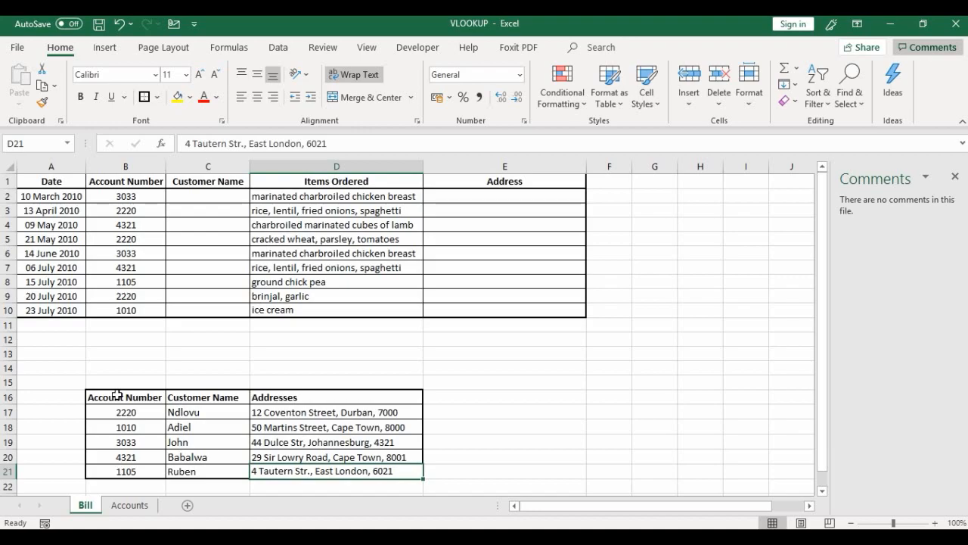
drag(116, 394, 307, 471)
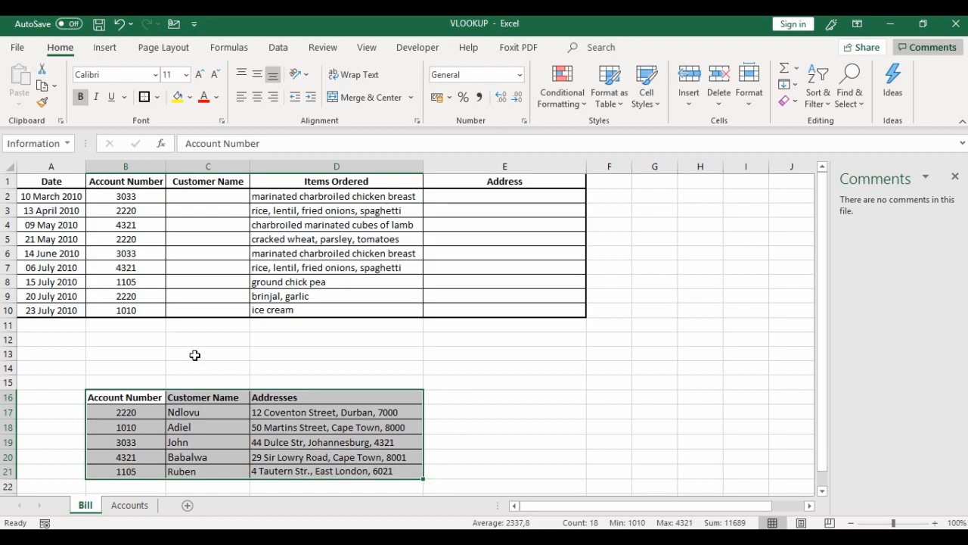
click(37, 143)
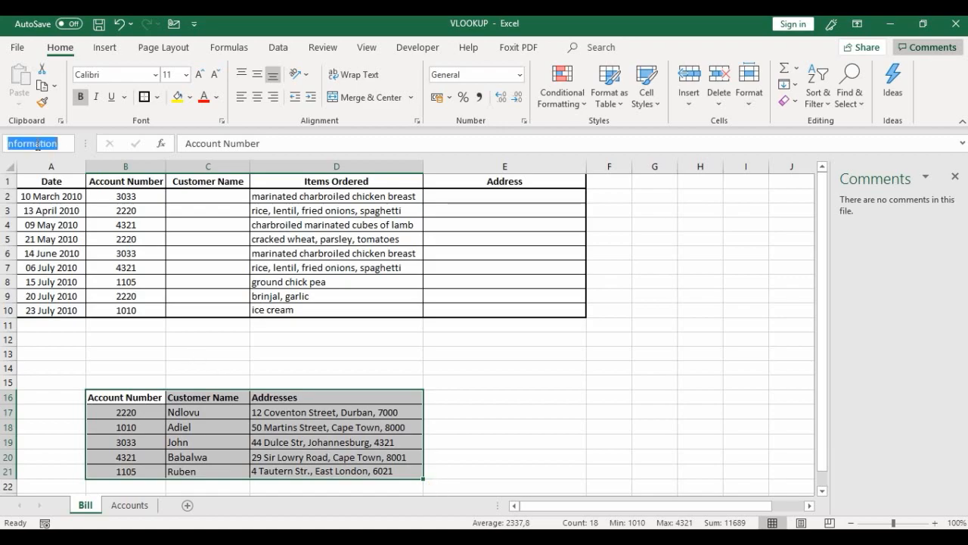
text(Detail)
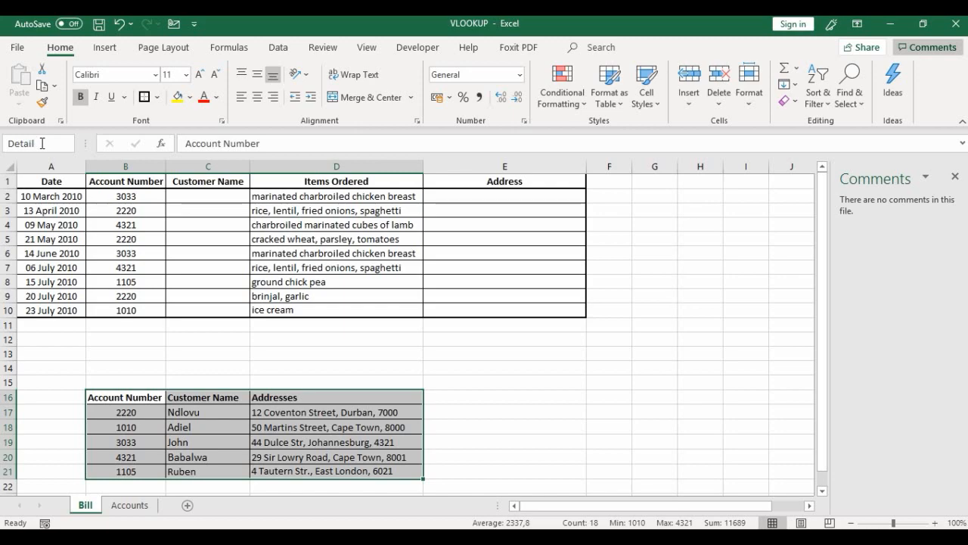
key(Return)
Step: Reselect the account table B16:D21 to check its range name
click(520, 378)
key(super+c)
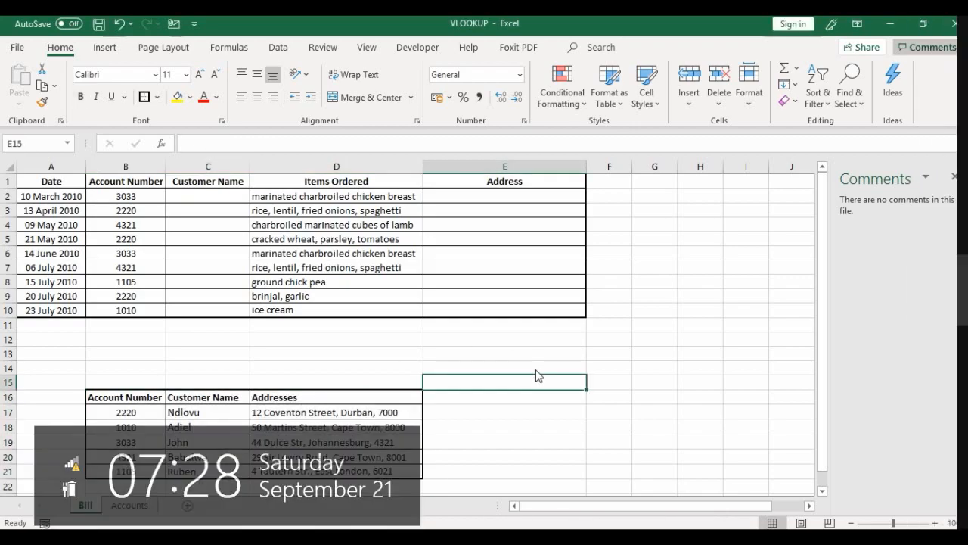
click(137, 396)
drag(136, 397, 339, 466)
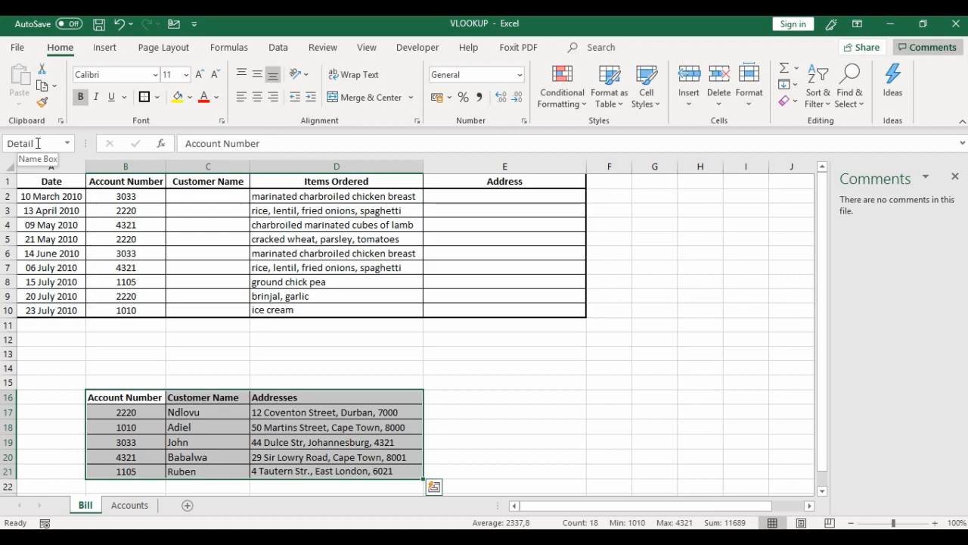
click(190, 341)
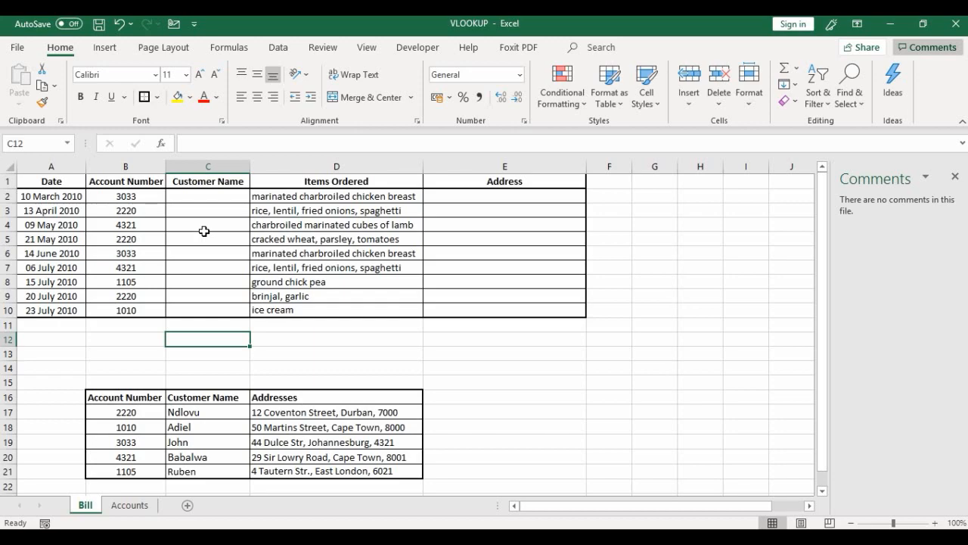
Step: Insert the VLOOKUP function from the Lookup & Reference category into cell C2 under Customer Name
click(200, 198)
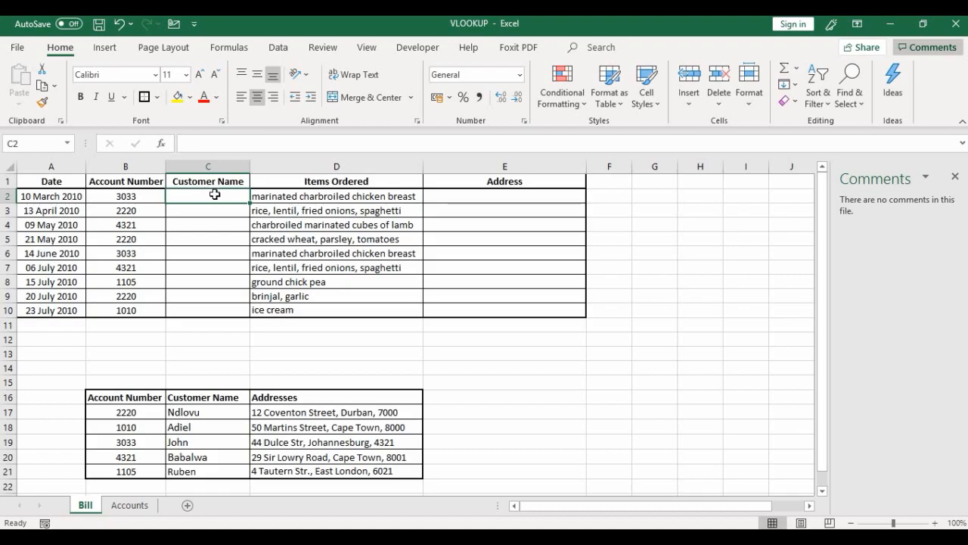
click(161, 147)
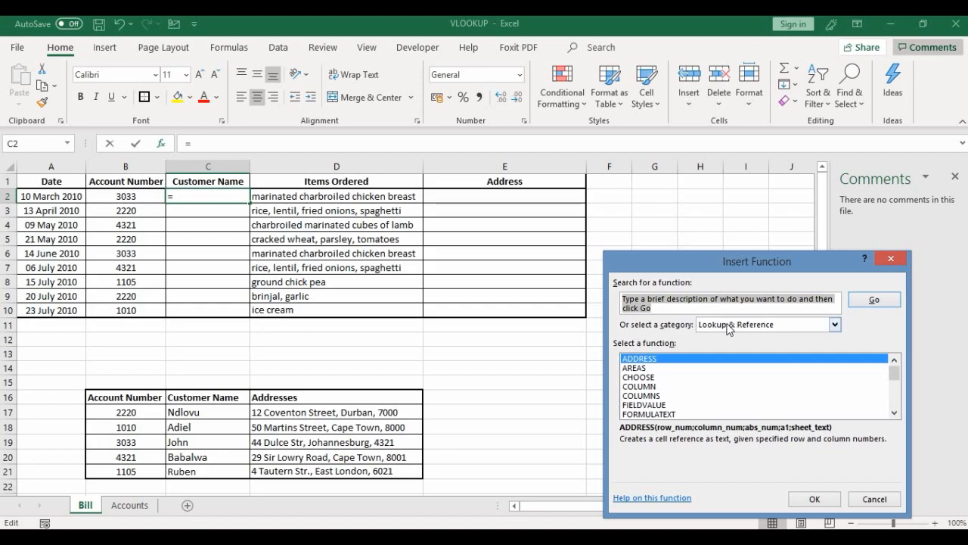
drag(894, 373, 896, 400)
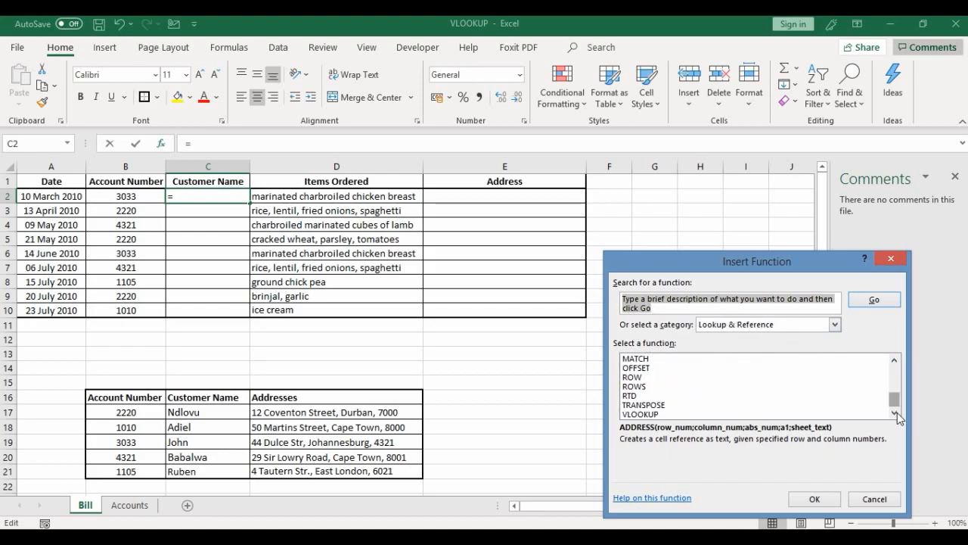
click(655, 414)
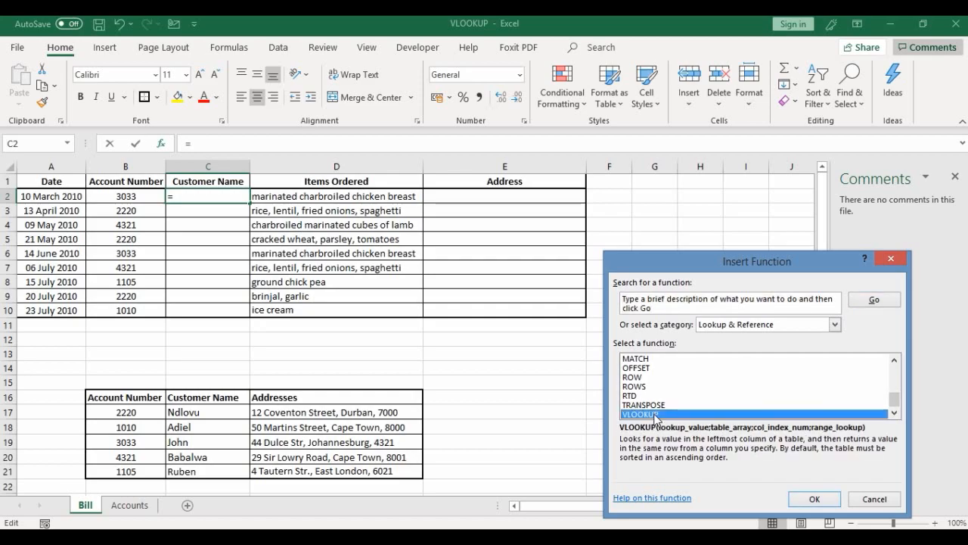
click(810, 499)
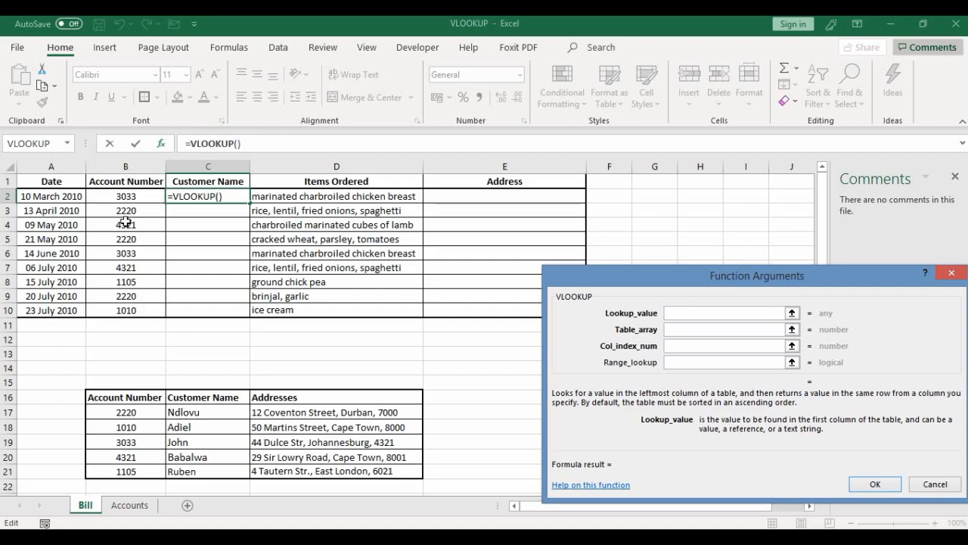
Step: Set the VLOOKUP lookup value to B2, the table array to Detail and the column index number to 2
click(136, 198)
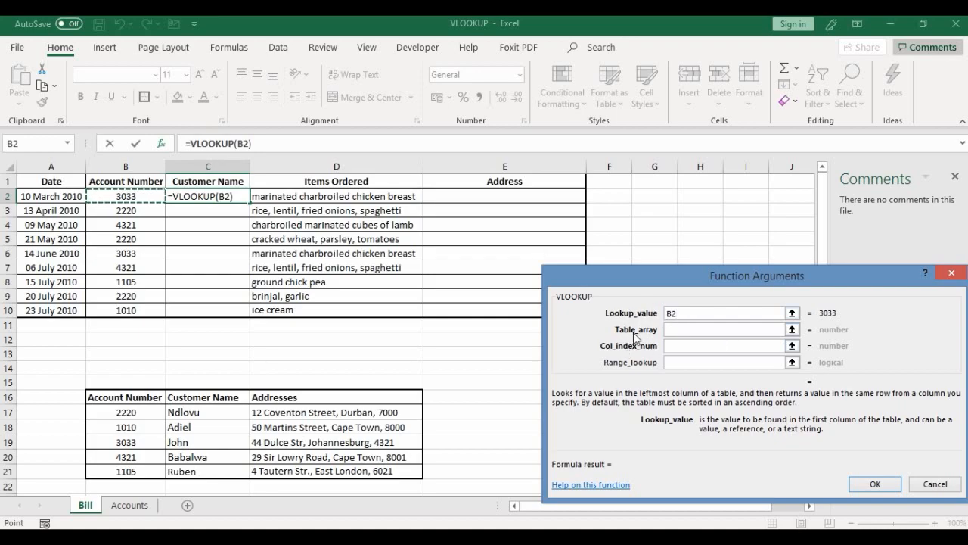
click(684, 328)
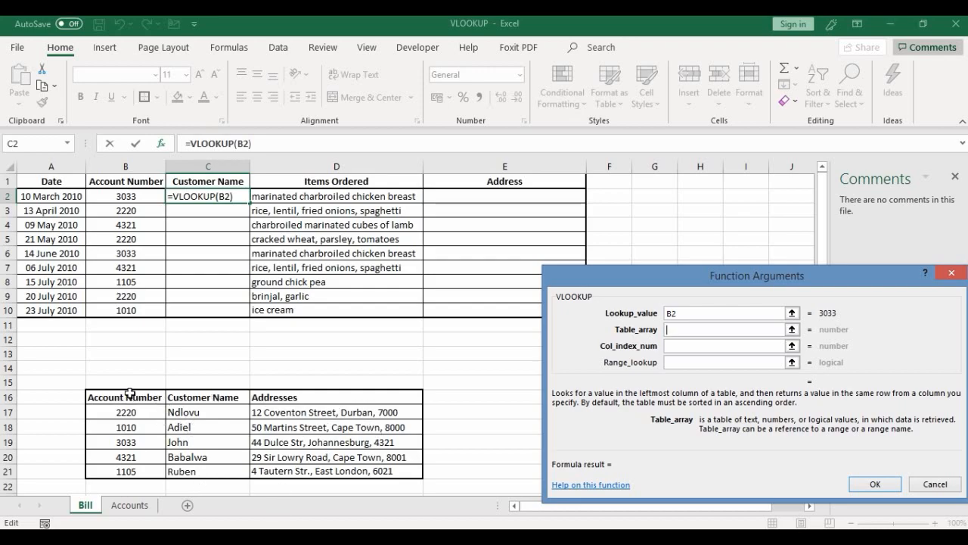
click(673, 332)
text(Detail)
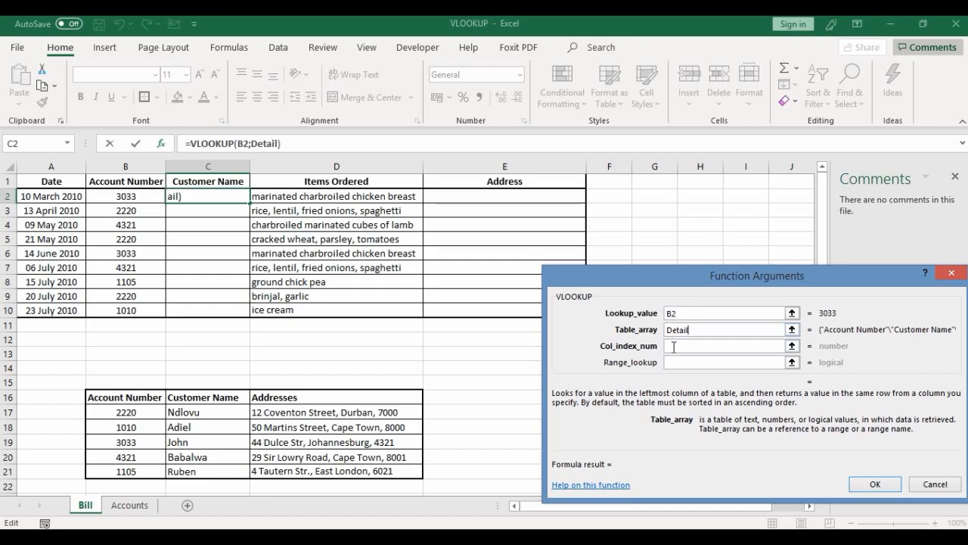
click(673, 347)
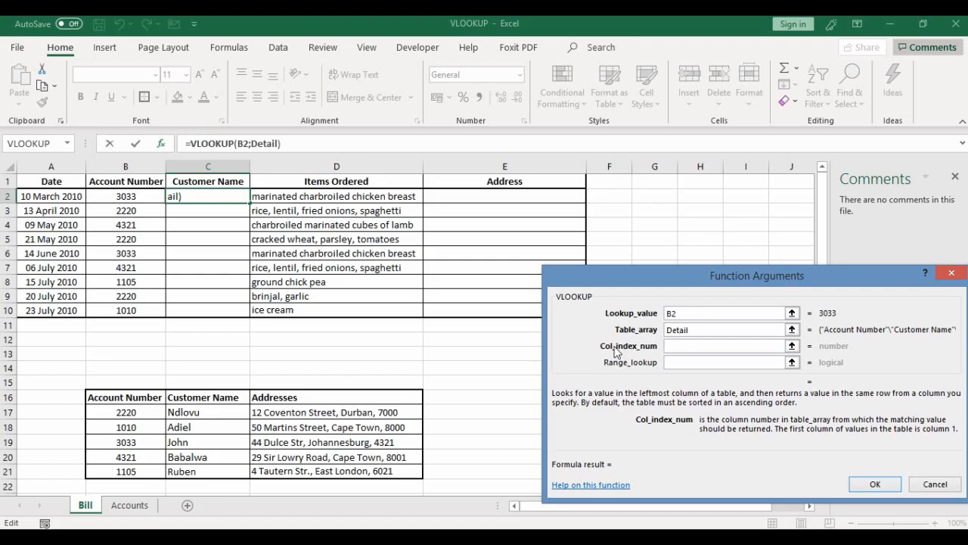
text(2)
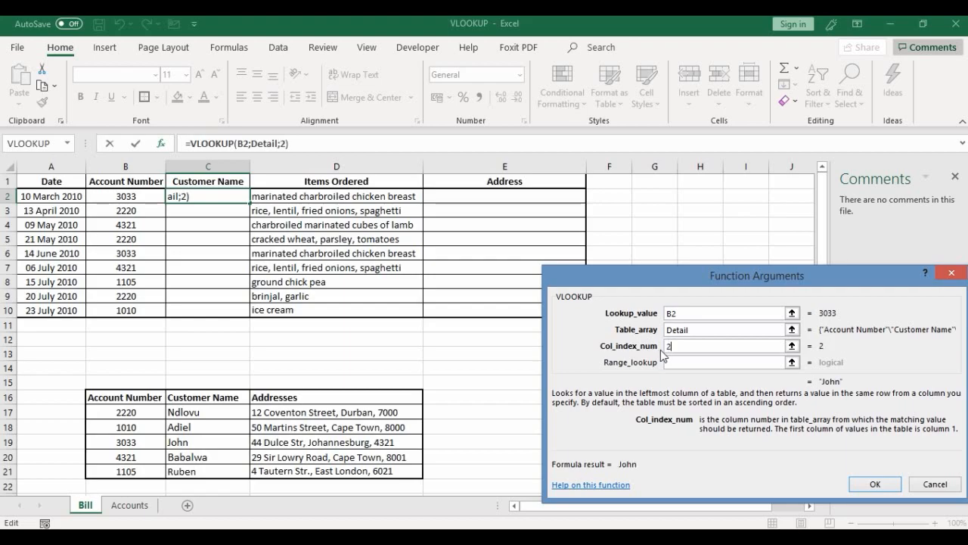
Step: Complete the Customer Name formula with a range lookup of False and fill it down from C2 to C10
click(670, 362)
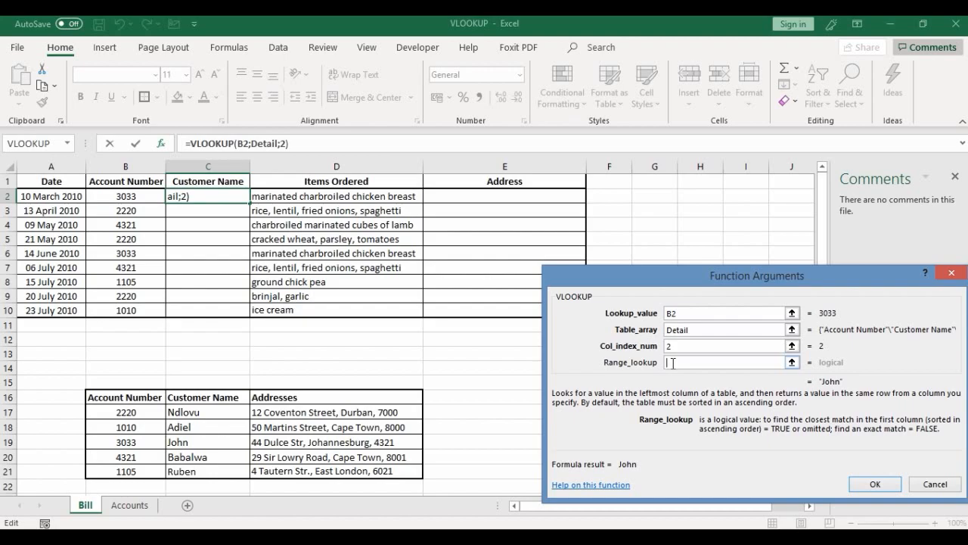
text(False)
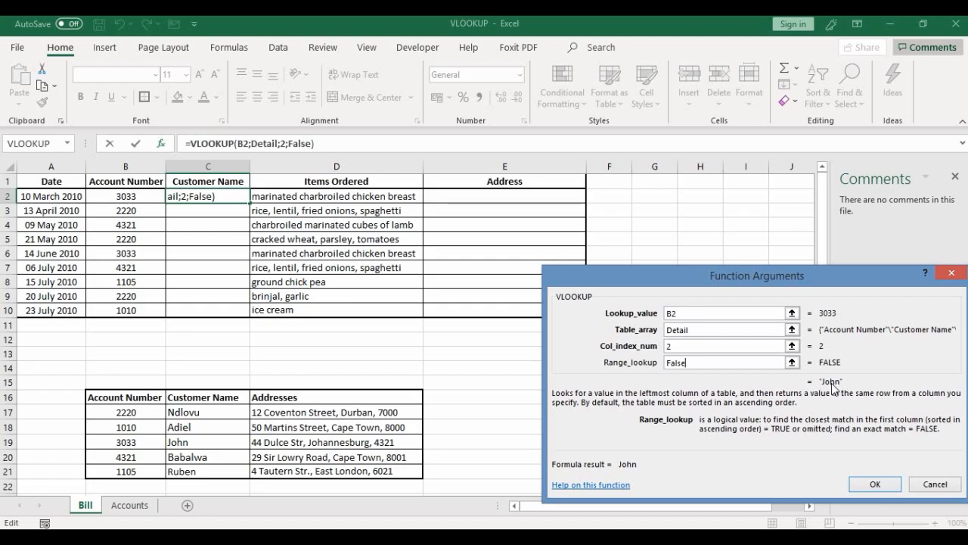
click(863, 485)
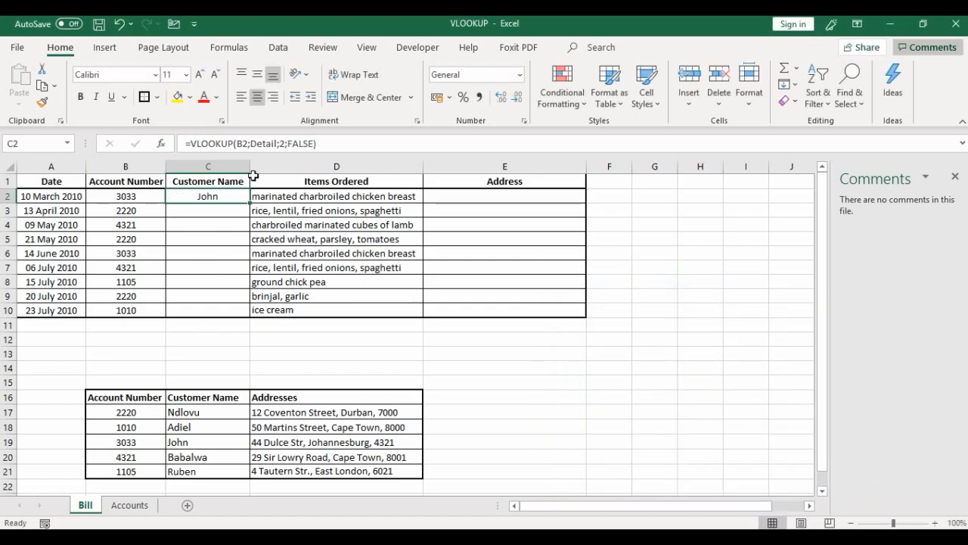
drag(249, 203, 248, 314)
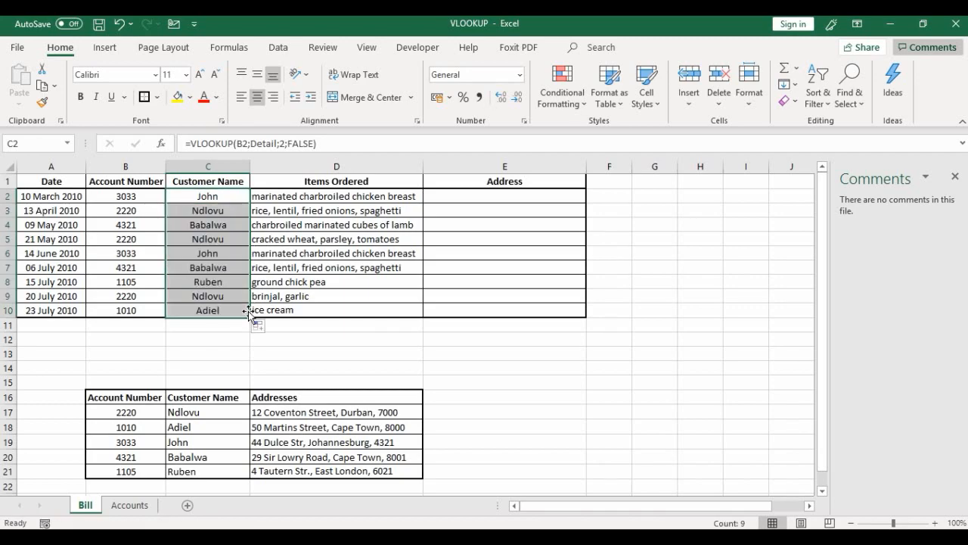
Step: Insert the VLOOKUP function from the Lookup & Reference category into cell E2 under Address
click(487, 199)
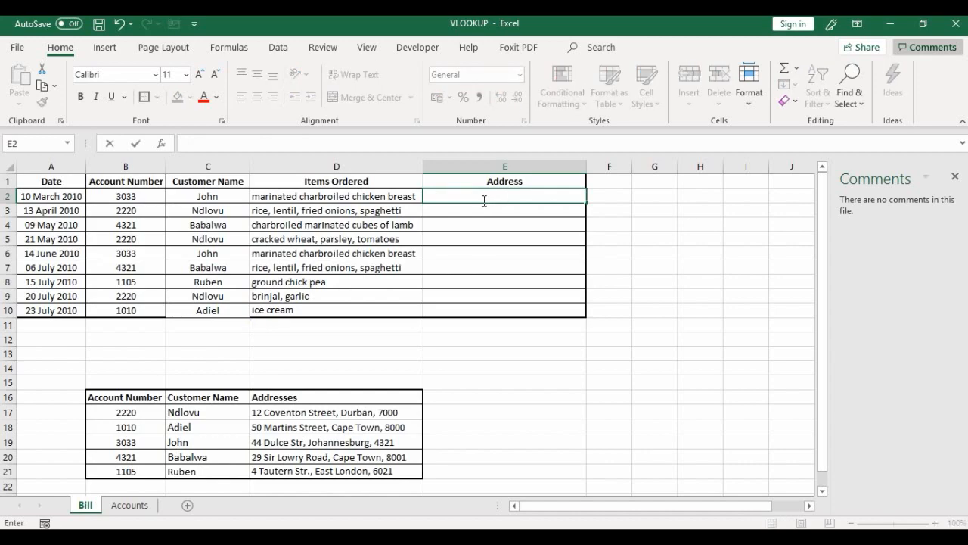
click(486, 264)
click(453, 195)
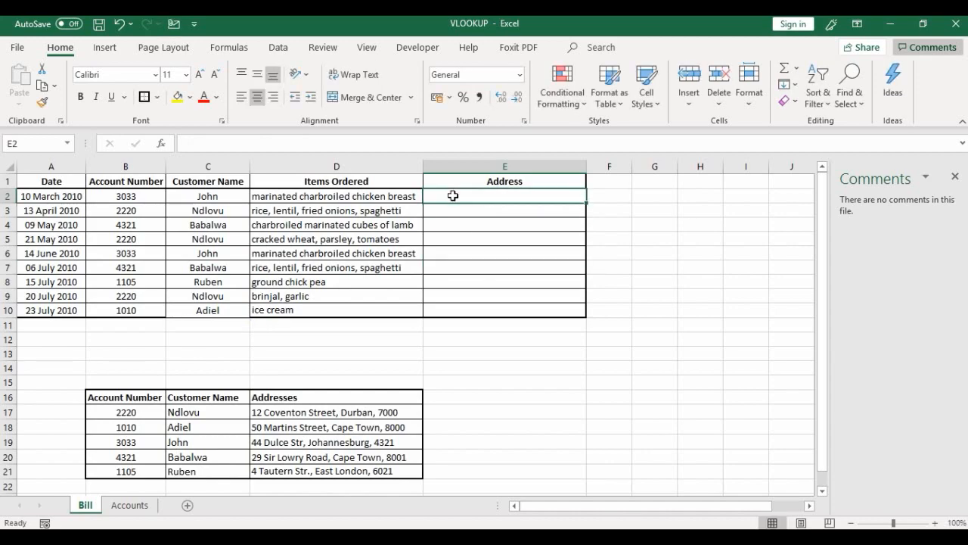
click(161, 144)
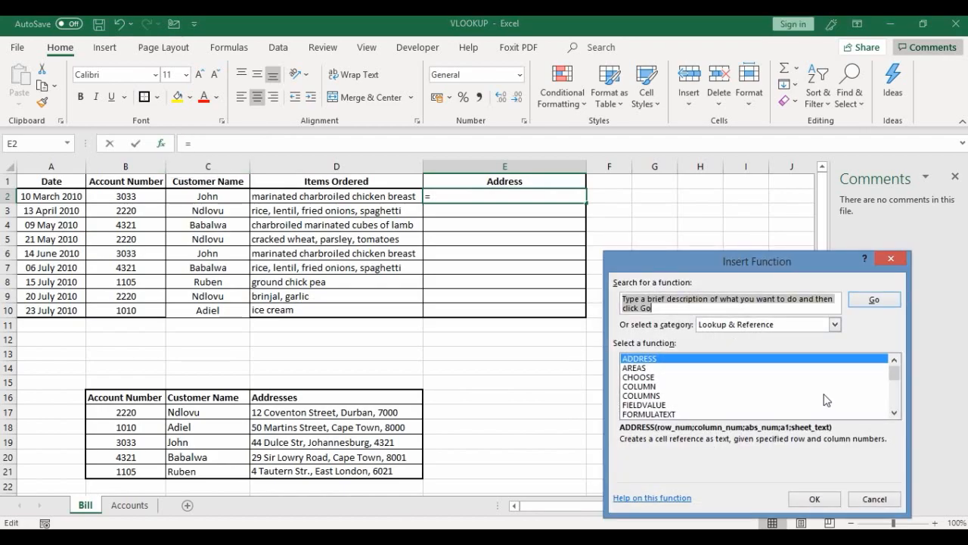
drag(894, 373, 895, 398)
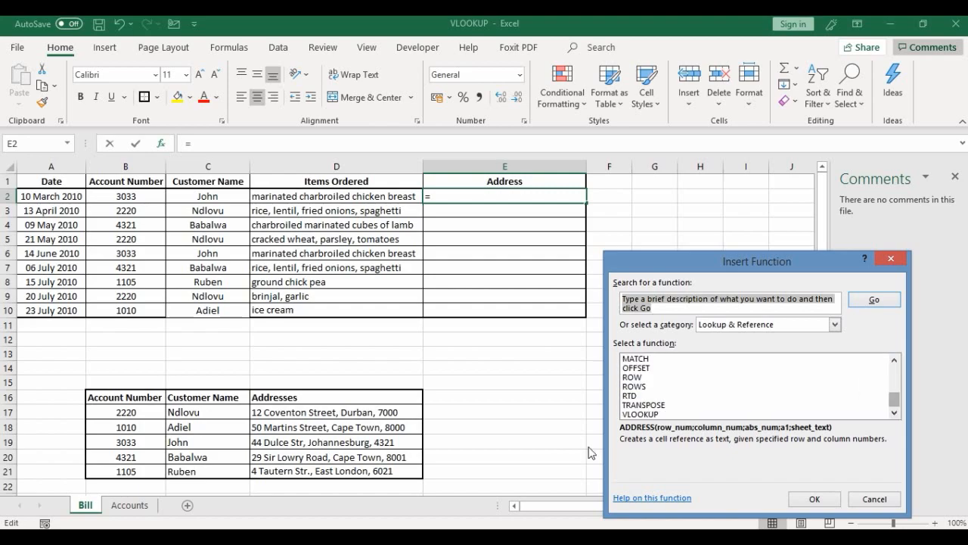
click(655, 414)
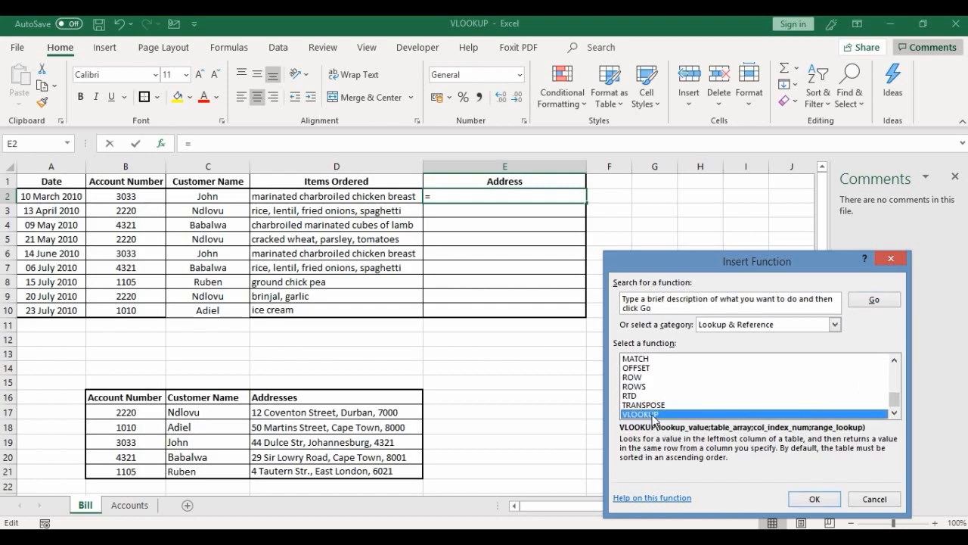
click(815, 501)
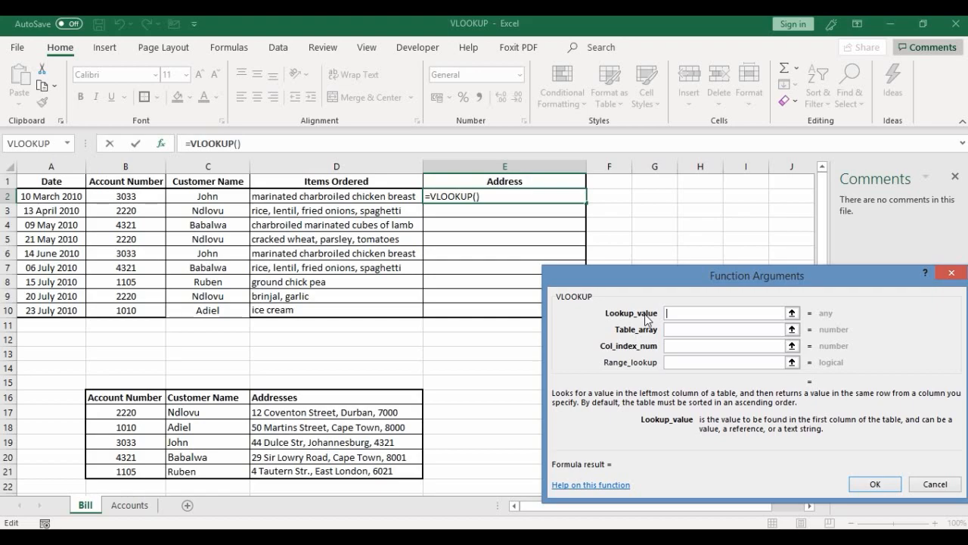
Step: Set the Address VLOOKUP's lookup value to B2, its table array to Detail and its column index number to 3
click(128, 196)
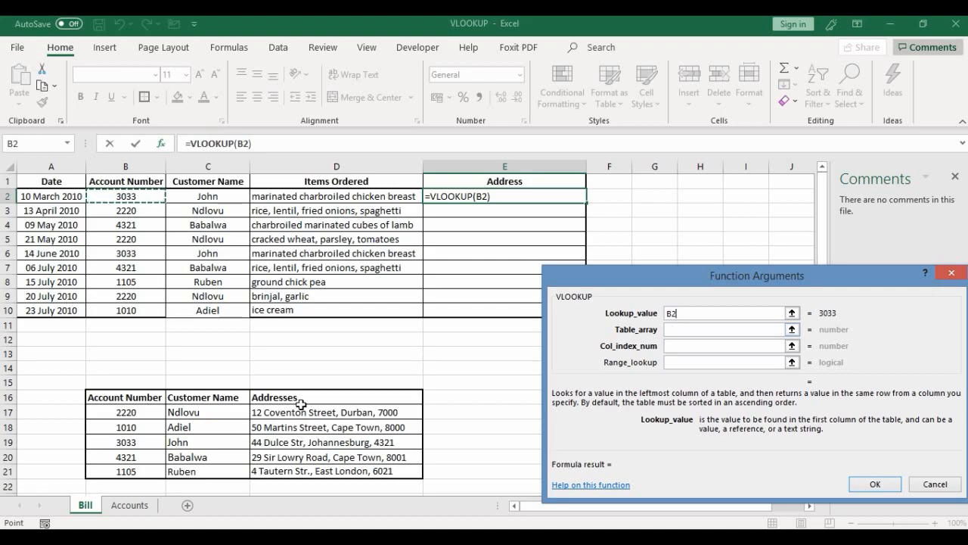
click(674, 328)
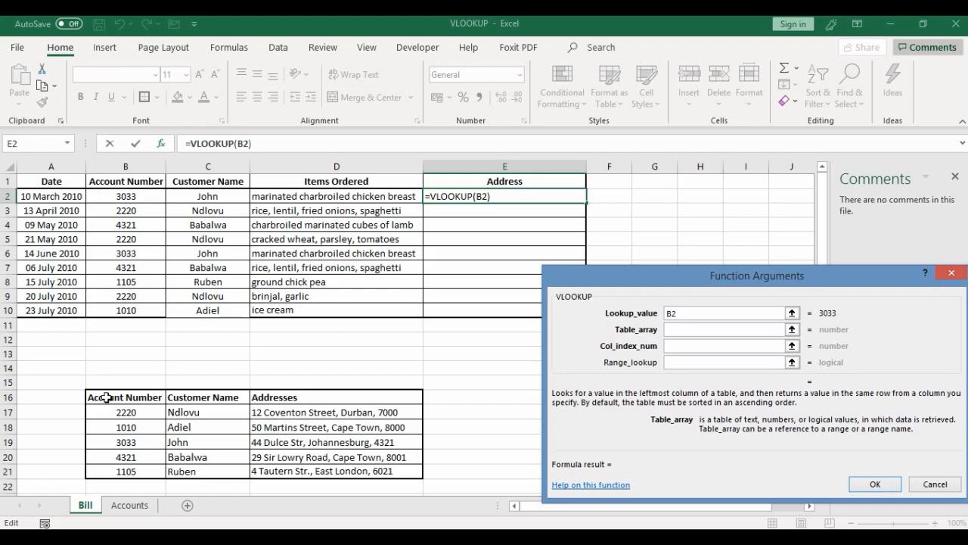
drag(106, 397, 295, 470)
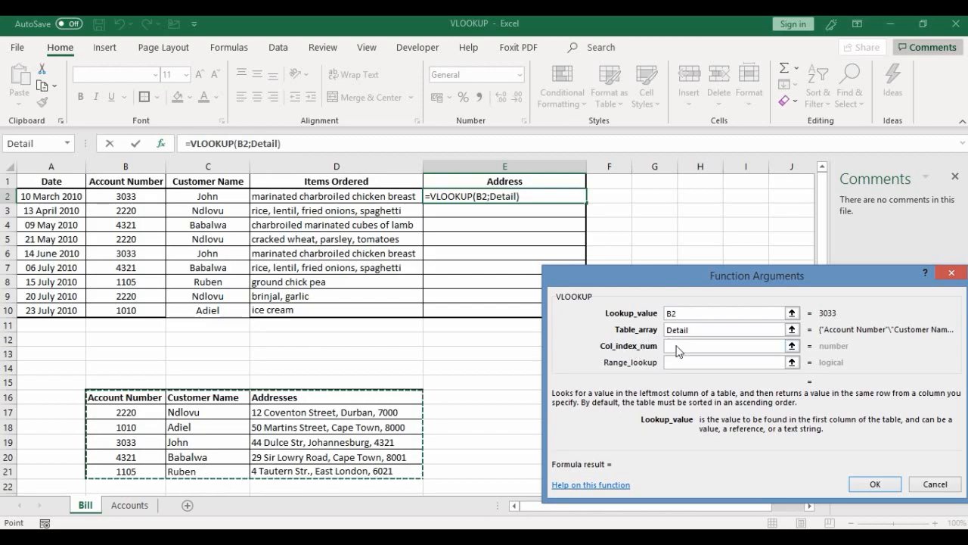
click(677, 346)
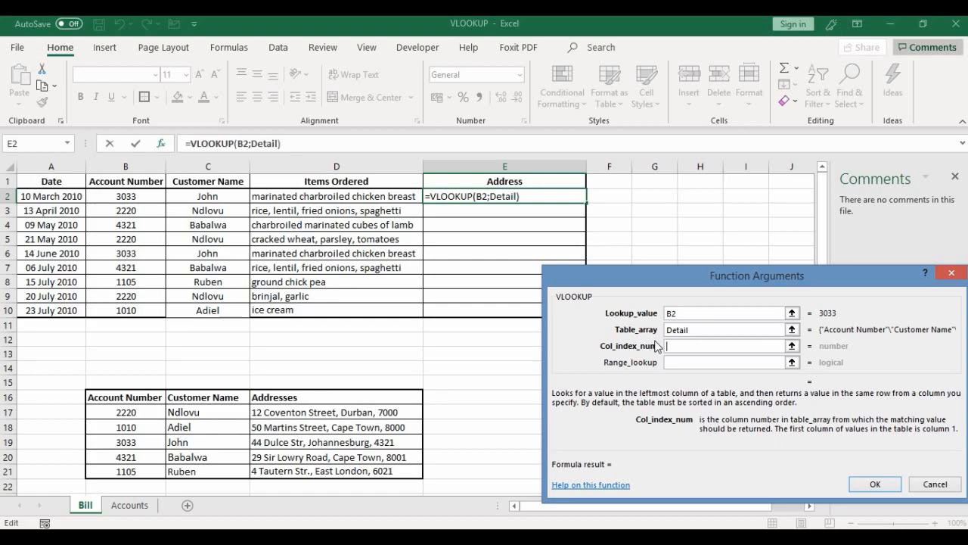
text(3)
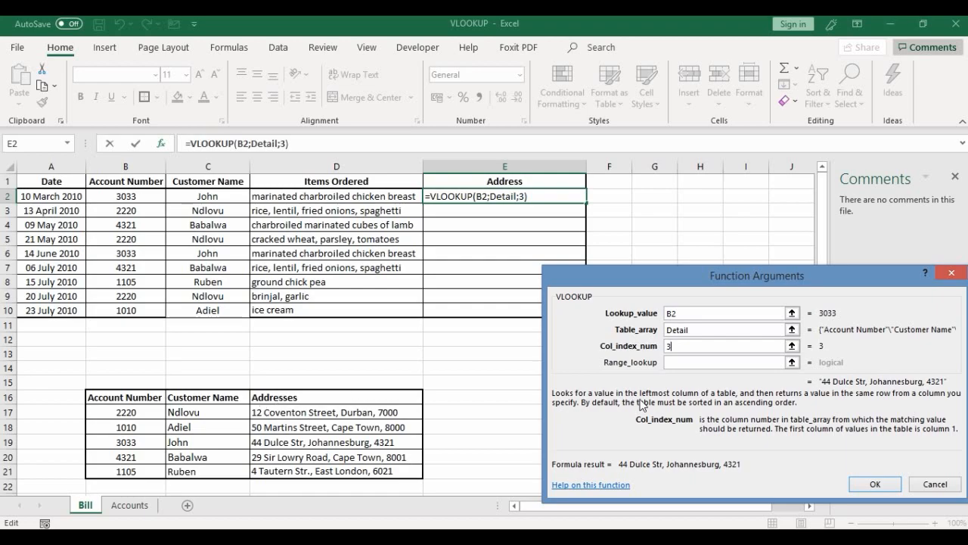
Step: Complete the Address formula with a range lookup of false and fill it down from E2 to E10
click(675, 361)
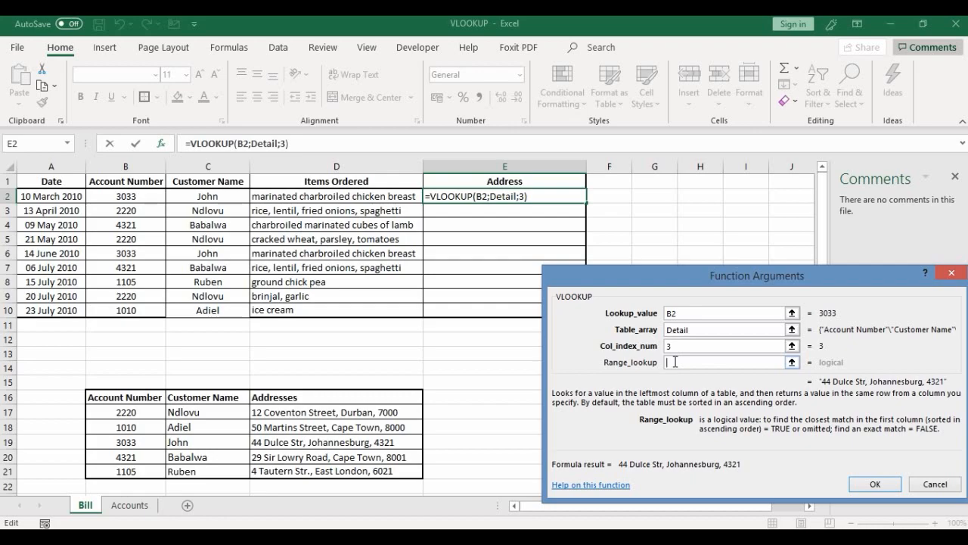
text(false)
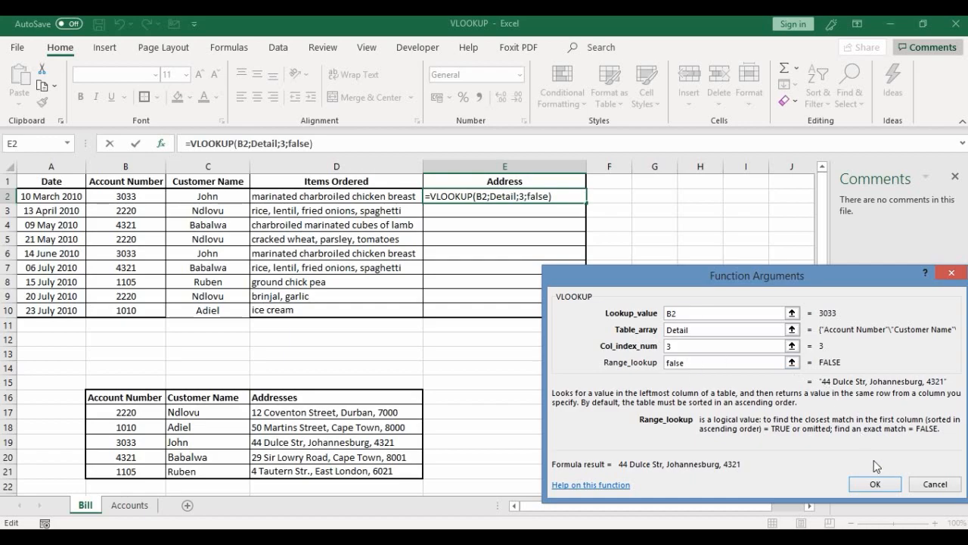
click(874, 484)
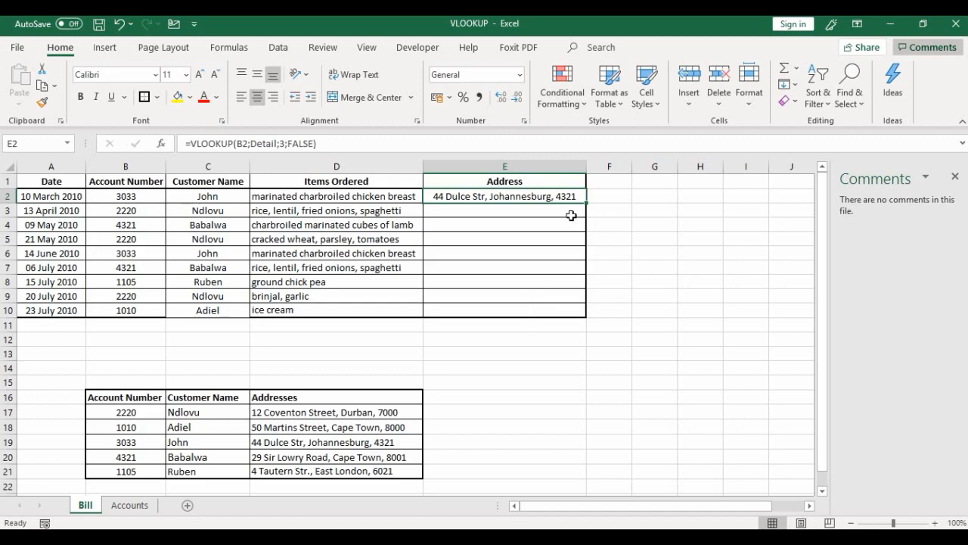
drag(585, 202, 581, 312)
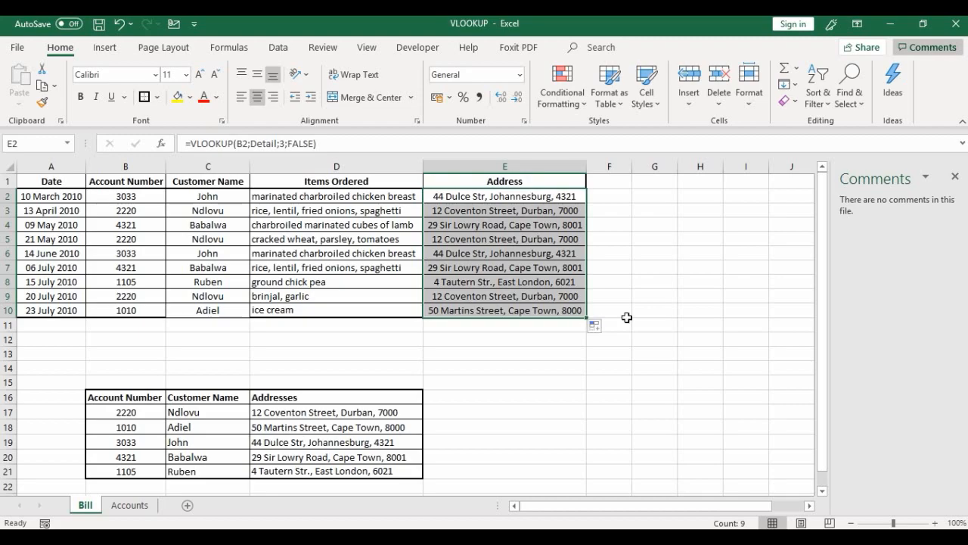
click(475, 356)
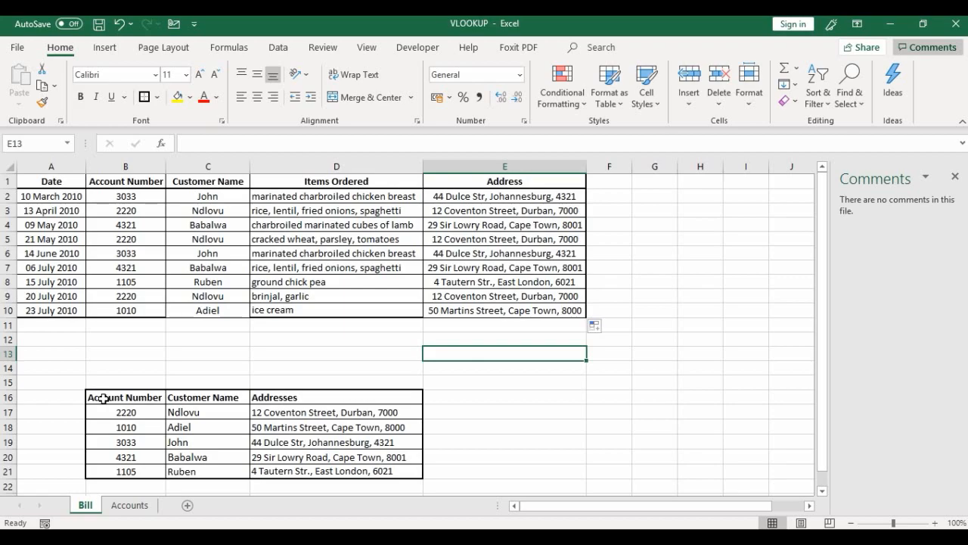
Step: Select the account table B16:D21 beneath the bill to check its range name, and deselect it
click(104, 399)
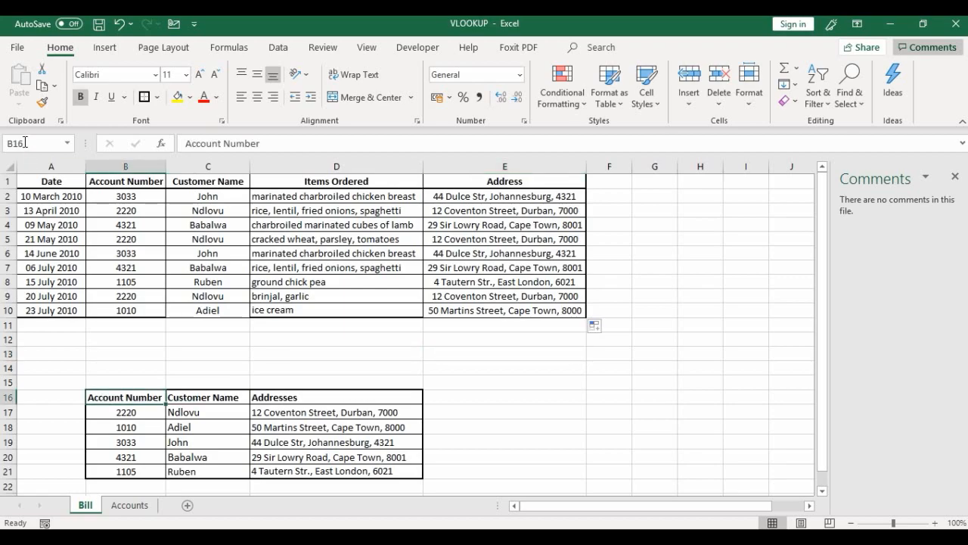
drag(376, 474, 132, 402)
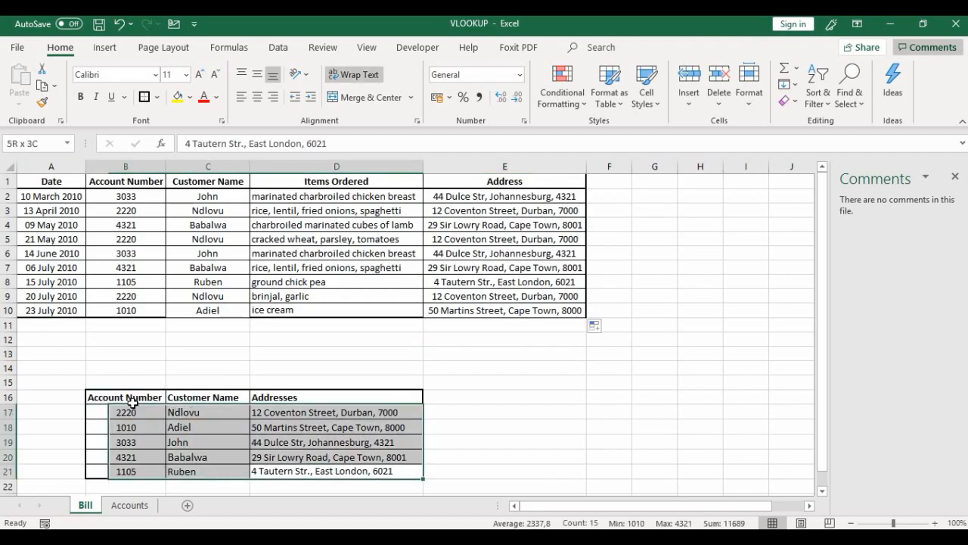
click(475, 423)
drag(114, 399, 352, 472)
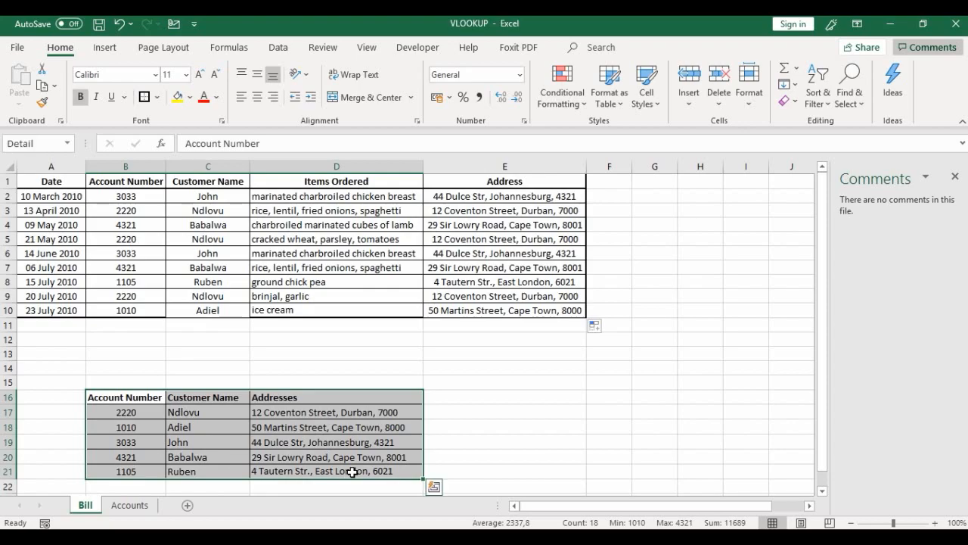
click(553, 404)
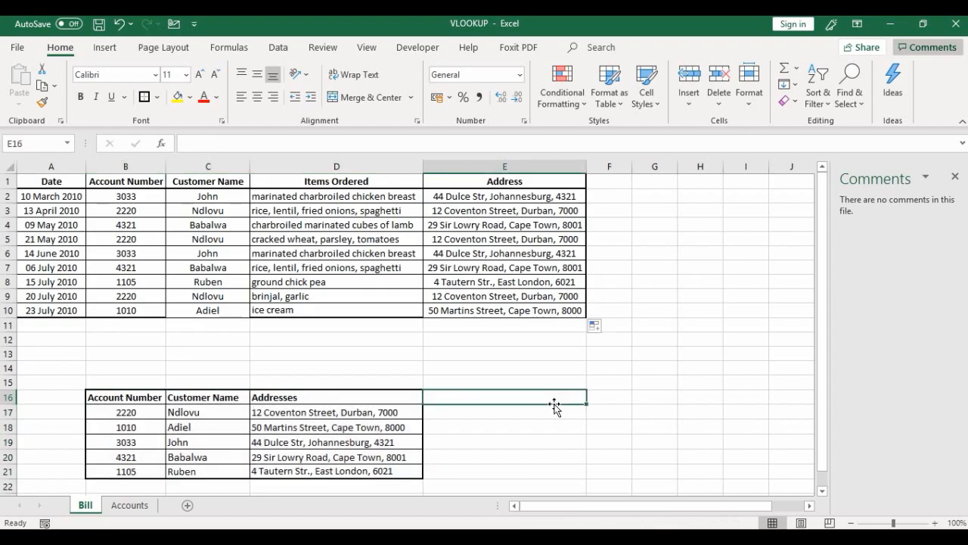